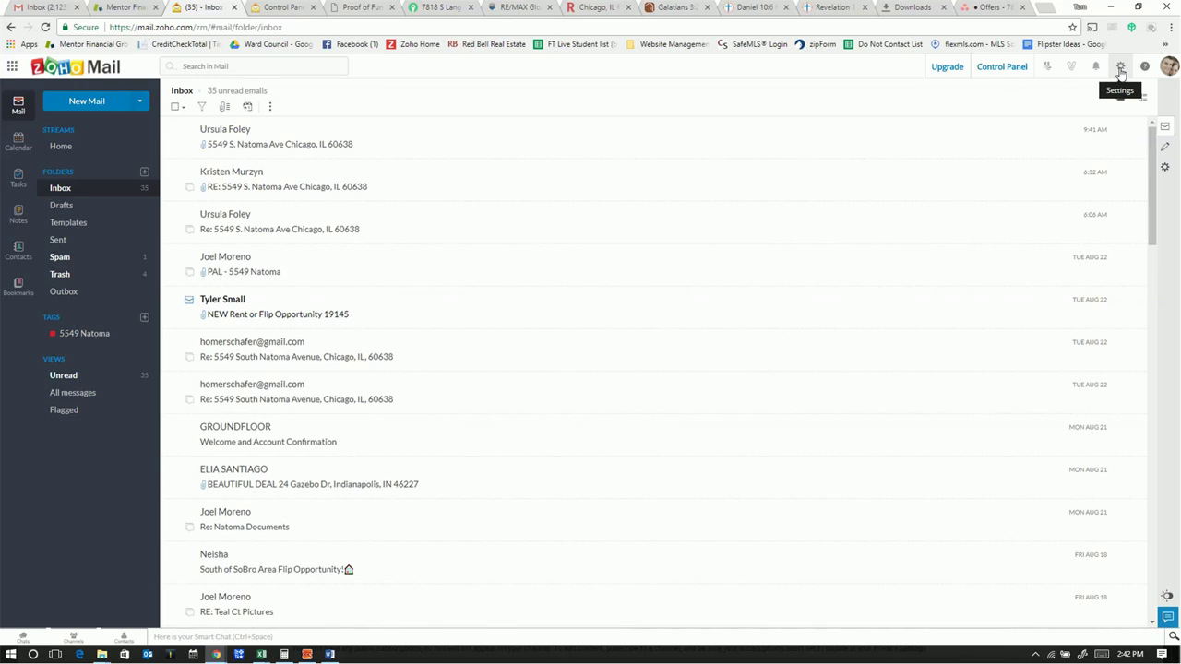
# Open Mail Settings to the Signature page listing the existing signatures.
pyautogui.click(1122, 72)
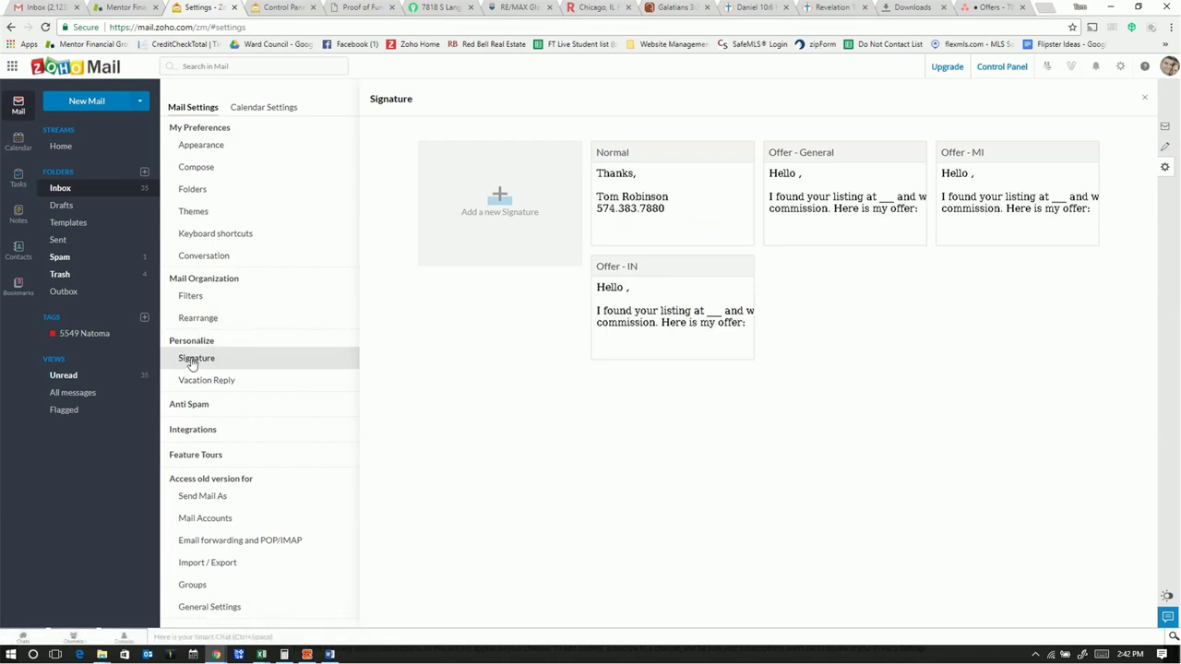
# Add a signature named 'Offer - Post Phone Call', not placed above quoted mail.
pyautogui.click(500, 199)
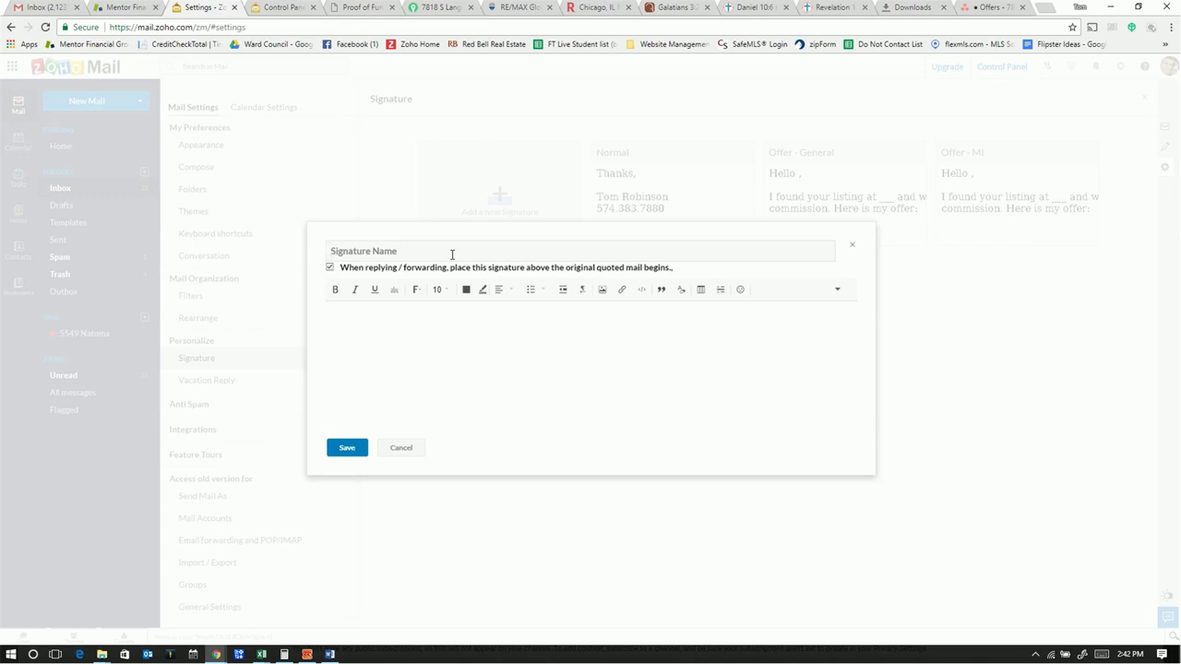
pyautogui.write('Offer - Post Phone')
pyautogui.press('BackSpace')
pyautogui.write('Call')
pyautogui.click(395, 337)
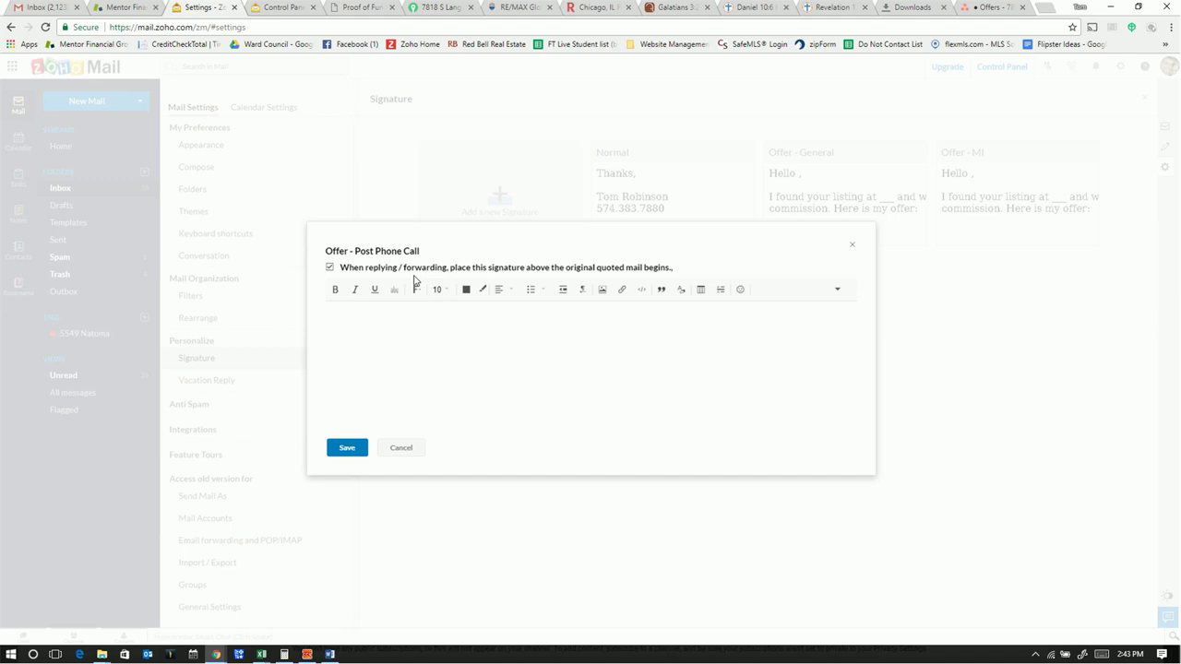
pyautogui.click(329, 266)
pyautogui.click(366, 330)
# Bring the Word offer form letter into view and check its greeting and listing blanks.
pyautogui.moveTo(1180, 211)
pyautogui.mouseDown()
pyautogui.moveTo(800, 198)
pyautogui.moveTo(701, 175)
pyautogui.moveTo(698, 109)
pyautogui.mouseUp()
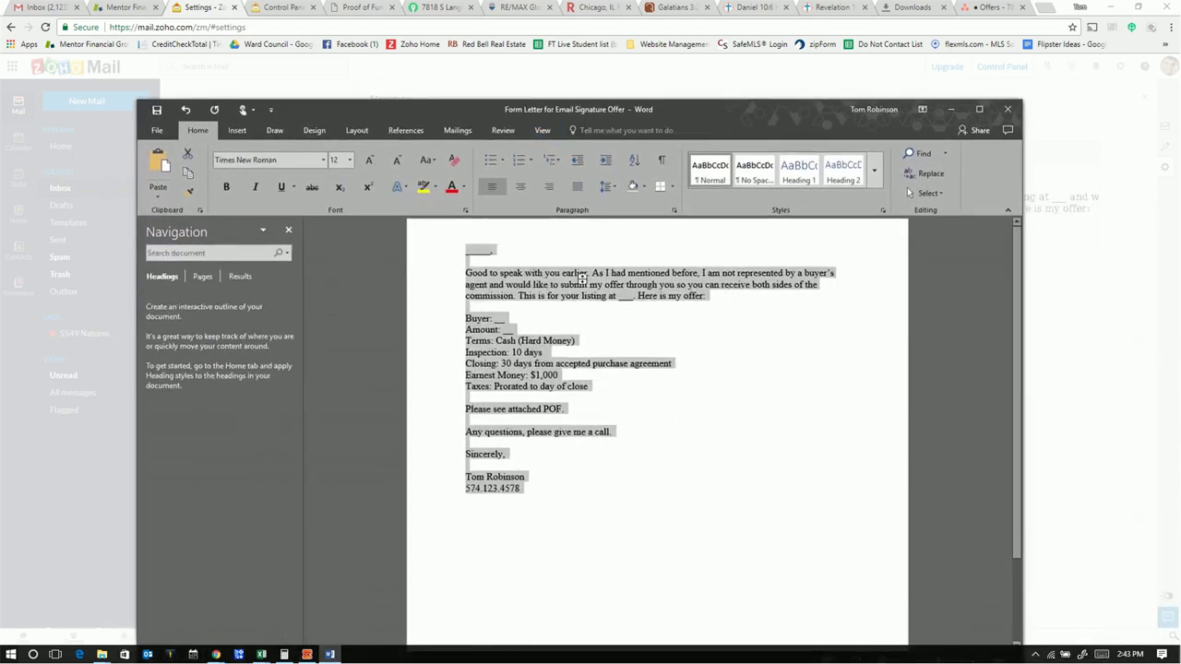
pyautogui.click(591, 479)
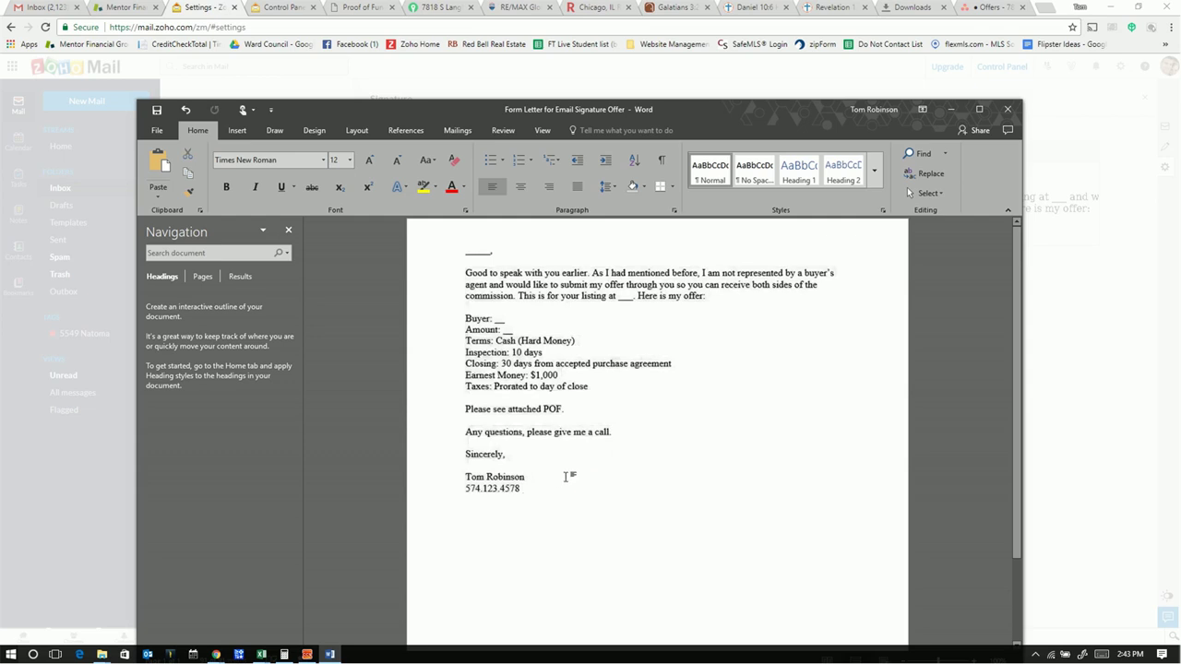
pyautogui.doubleClick(471, 251)
pyautogui.click(484, 287)
pyautogui.click(618, 299)
pyautogui.doubleClick(618, 299)
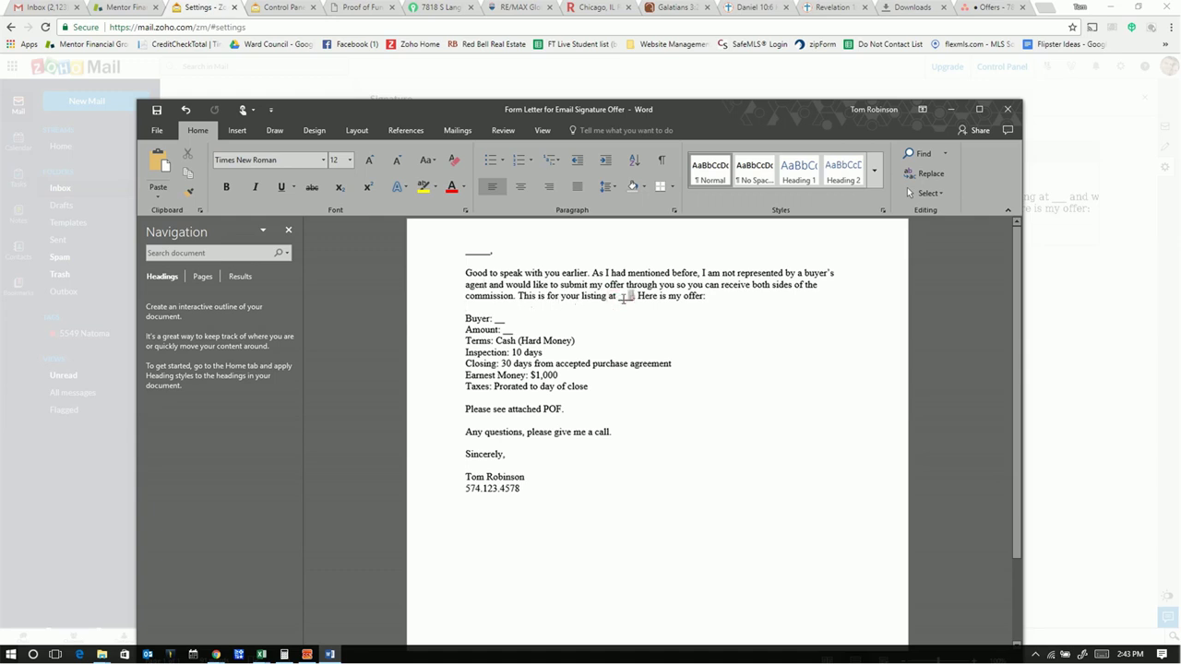
pyautogui.click(651, 331)
# Copy the entire offer letter and minimize Word.
pyautogui.moveTo(529, 490); pyautogui.dragTo(425, 250)
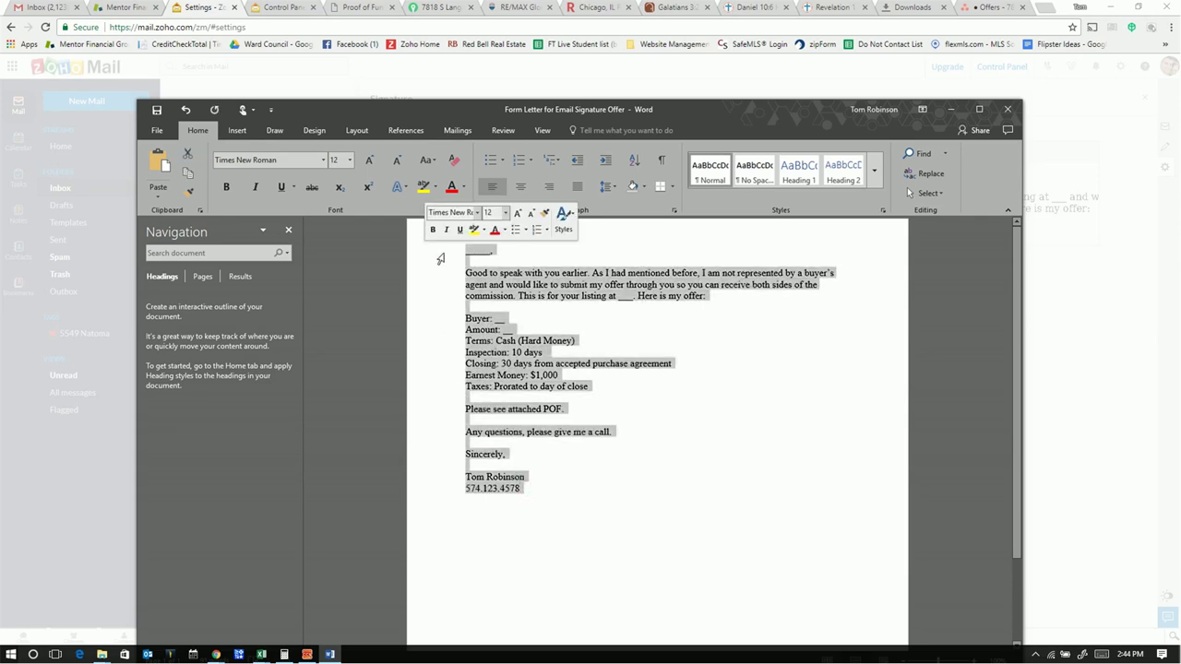
pyautogui.rightClick(539, 275)
pyautogui.click(563, 298)
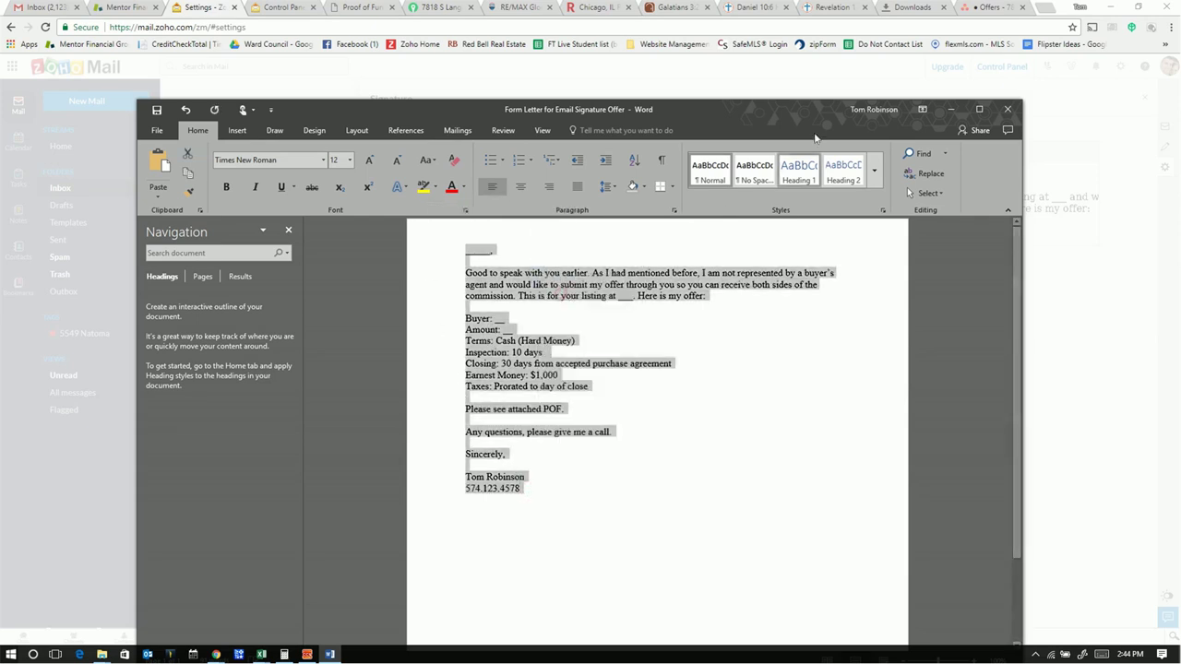
pyautogui.click(952, 108)
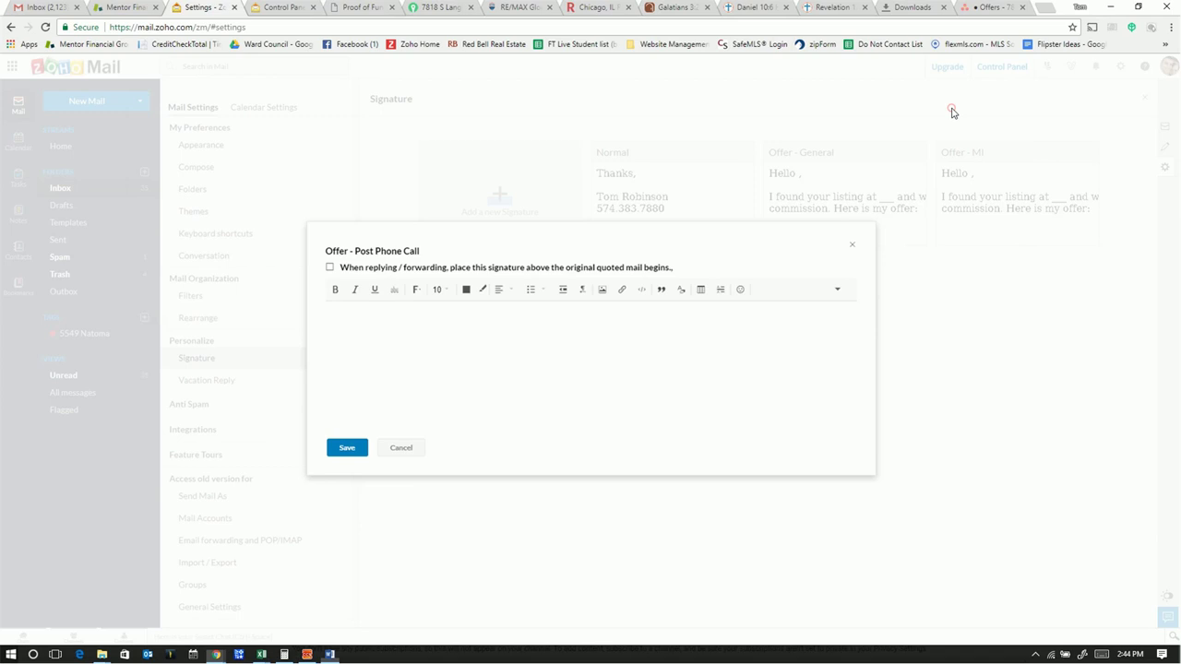
# Paste the offer letter into the 'Offer - Post Phone Call' signature and save it.
pyautogui.rightClick(354, 315)
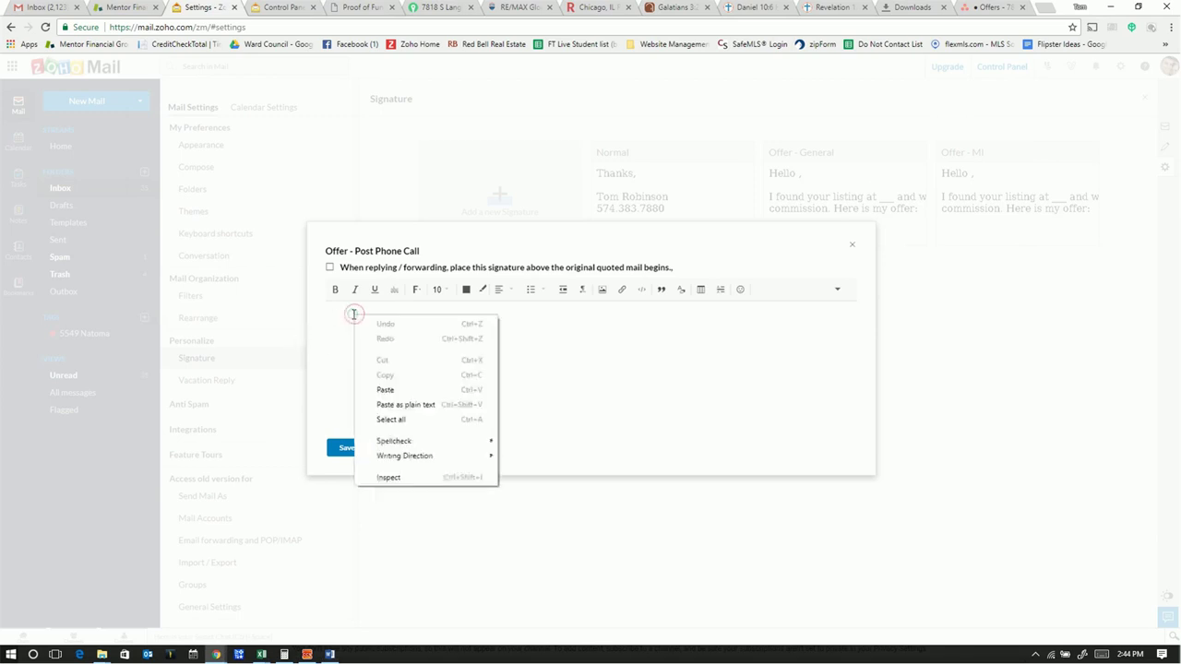
pyautogui.click(385, 390)
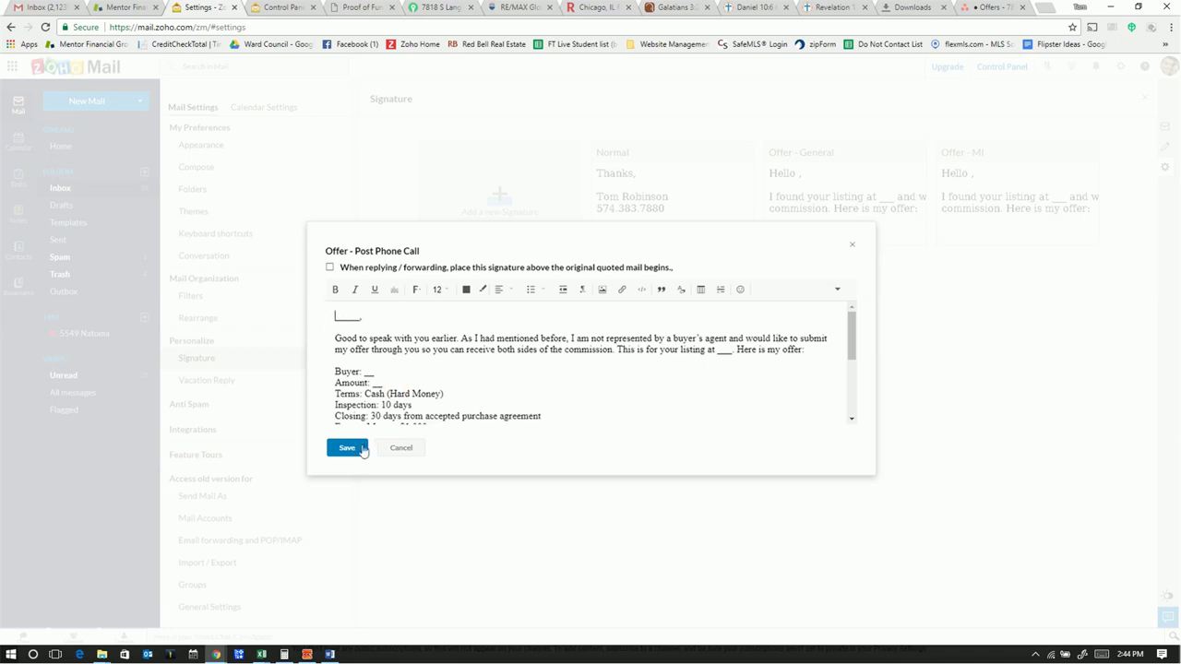
pyautogui.click(347, 449)
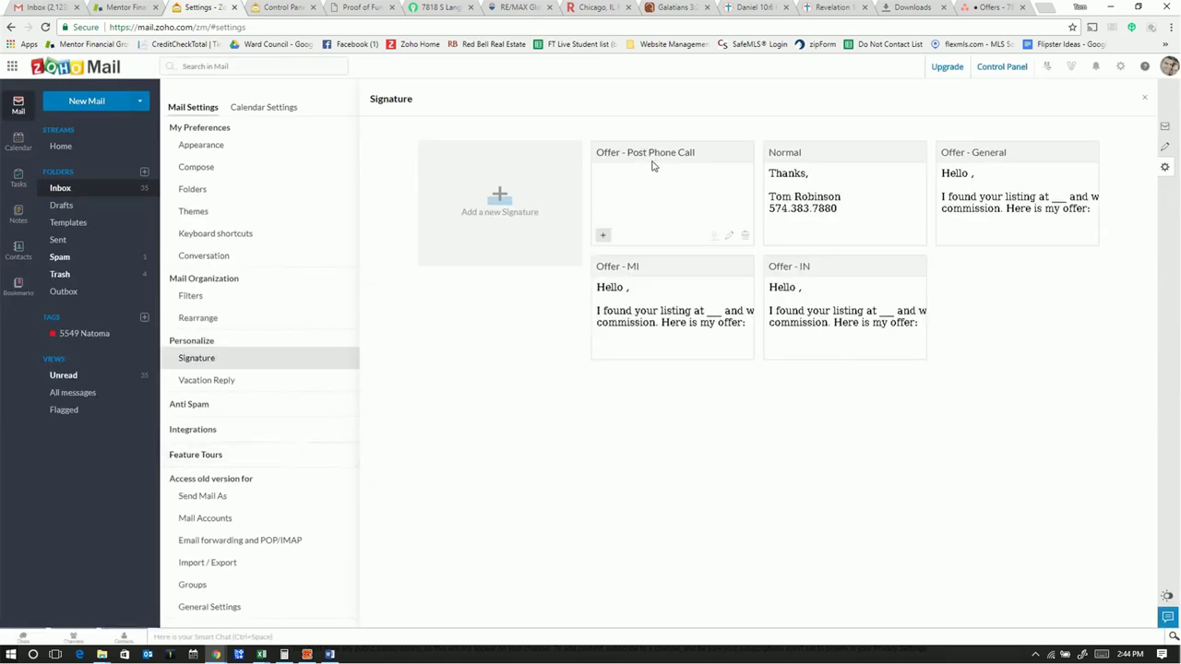
pyautogui.click(730, 238)
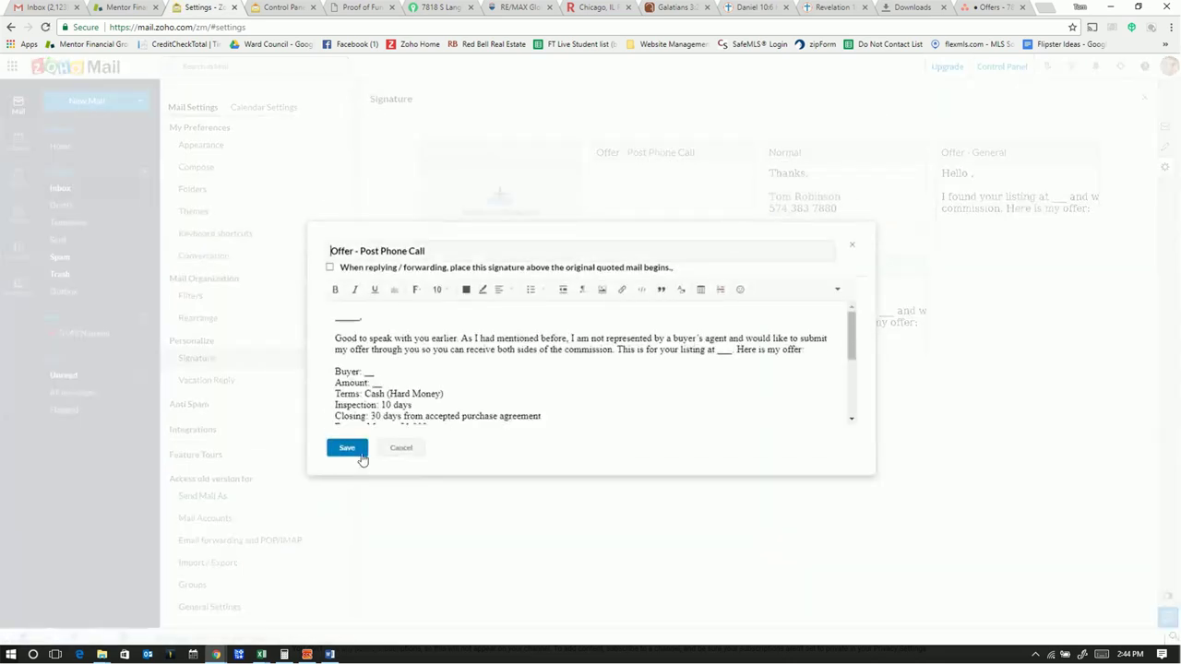
pyautogui.click(360, 452)
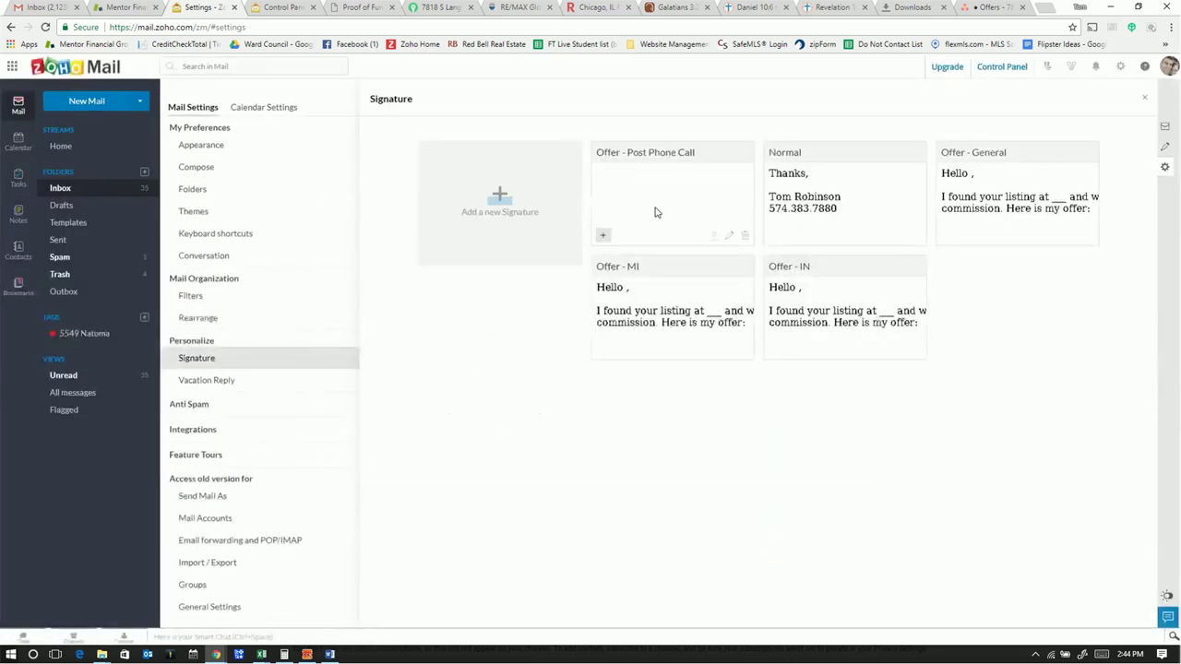
# Insert the 'Offer - Post Phone Call' signature into the body of a new email.
pyautogui.click(87, 102)
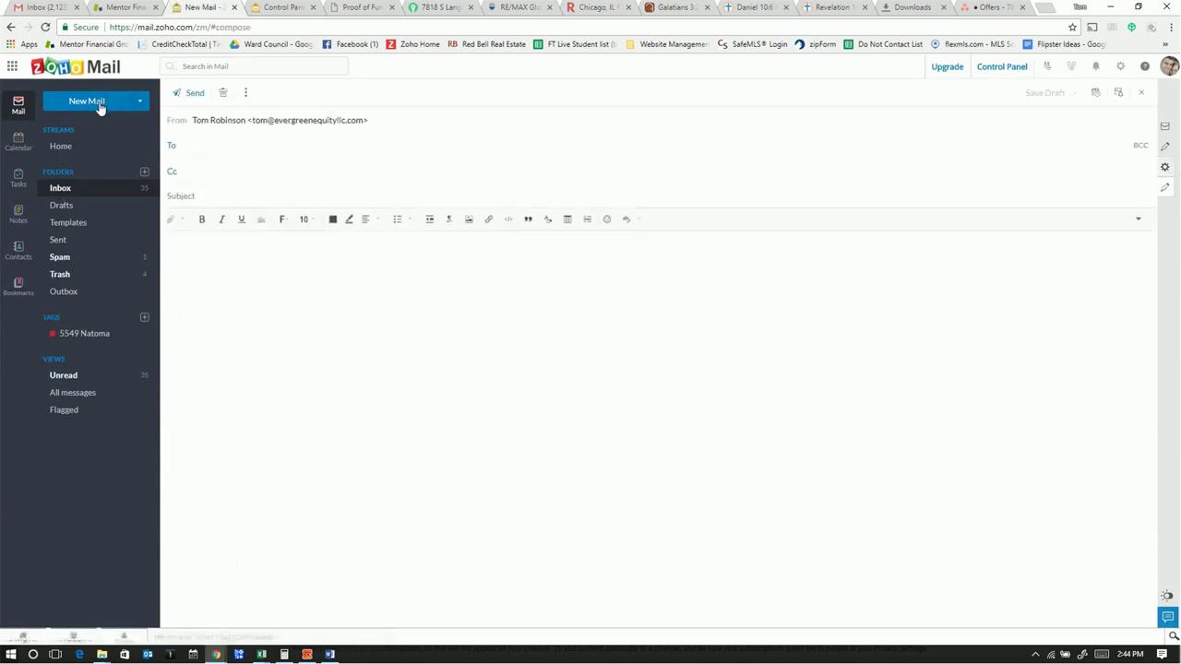
pyautogui.click(208, 240)
pyautogui.click(246, 93)
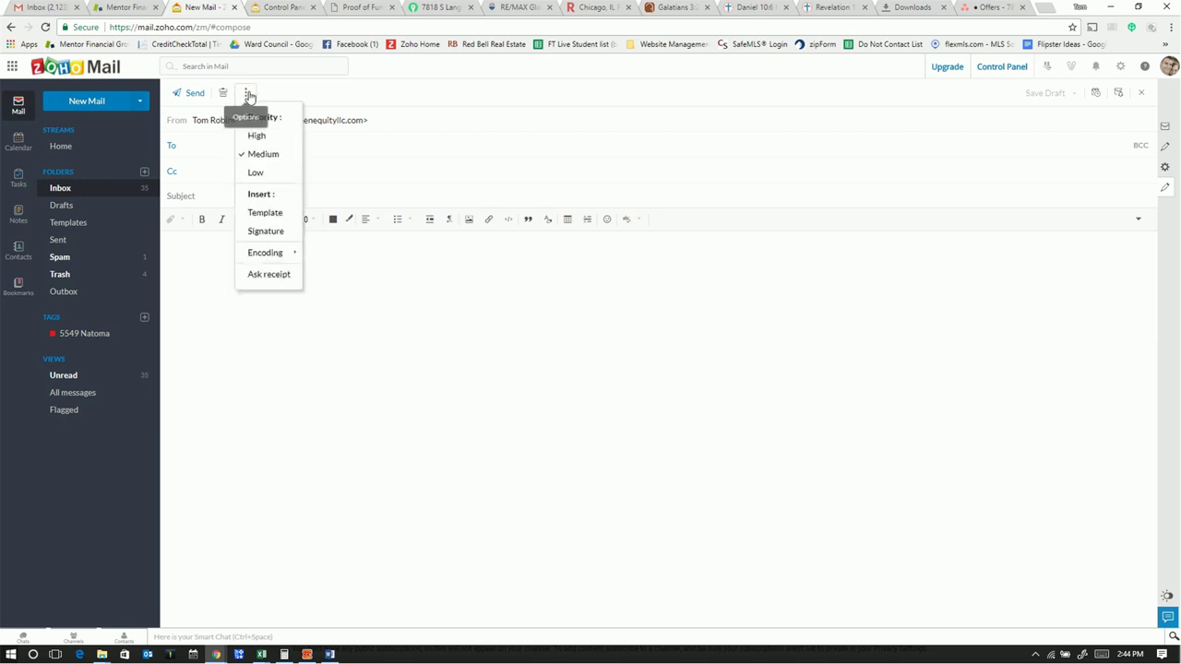
pyautogui.click(266, 231)
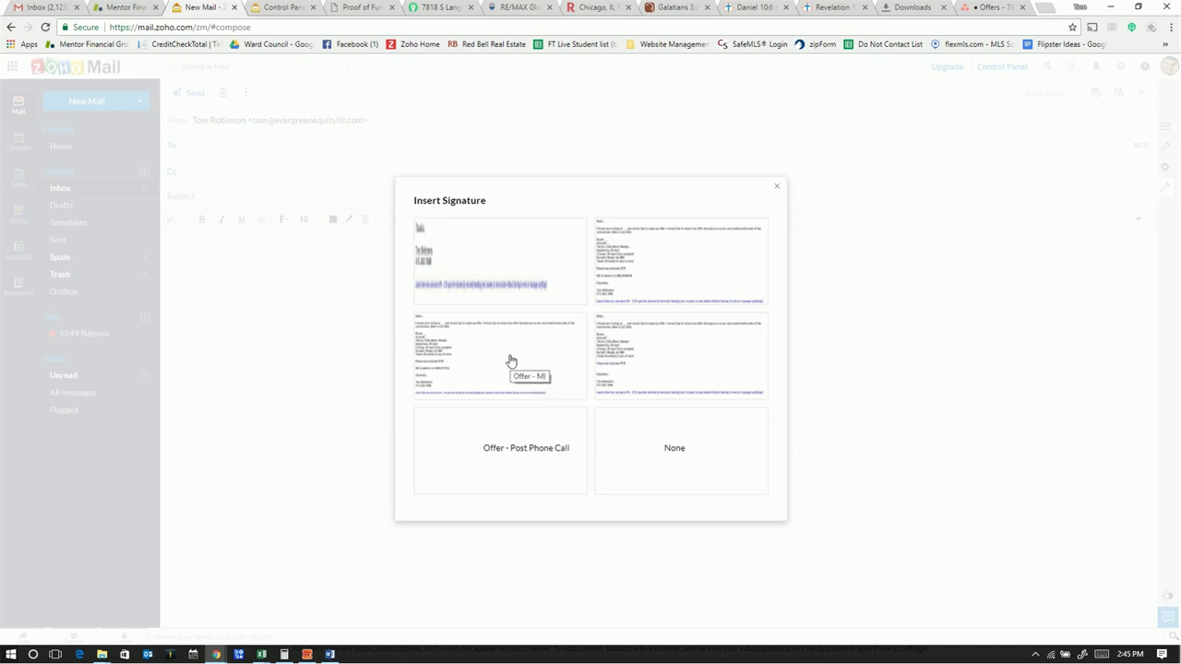
pyautogui.click(496, 457)
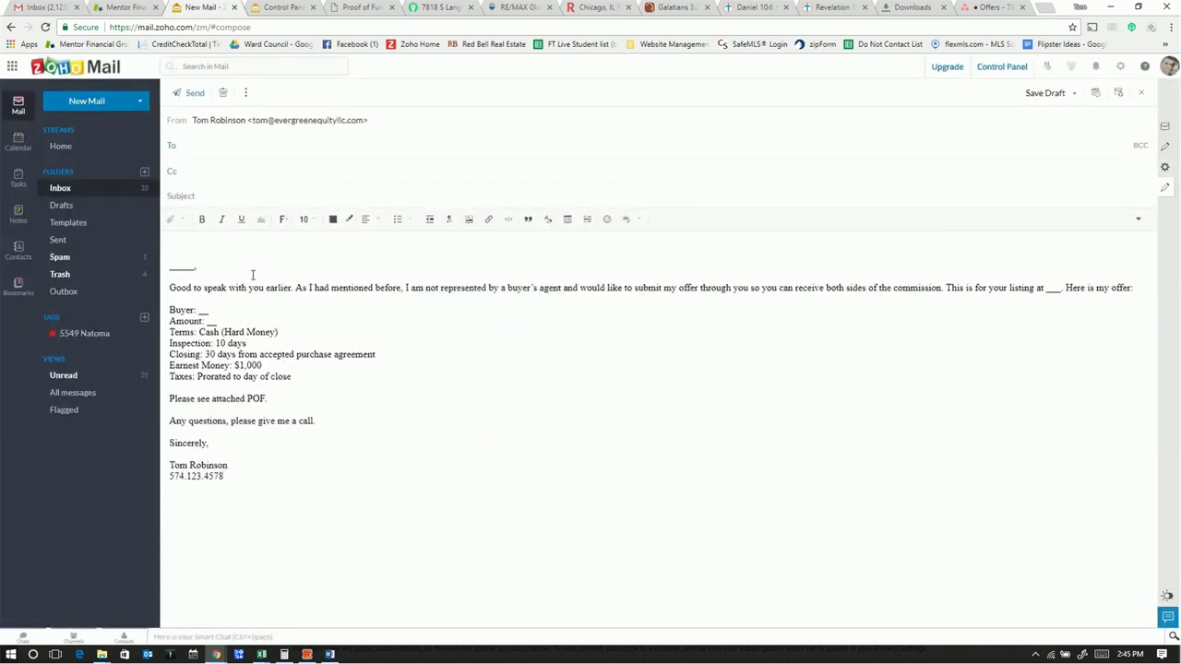
# Delete the blank first line so the letter starts at the top of the body.
pyautogui.click(171, 268)
pyautogui.press('BackSpace')
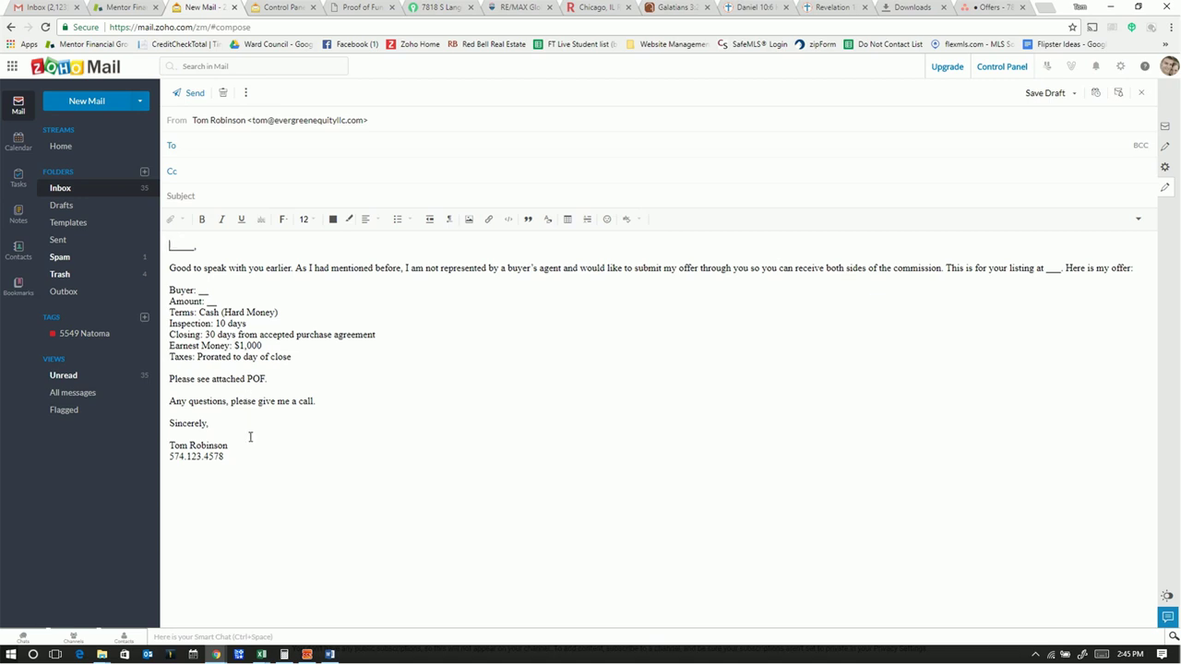
pyautogui.moveTo(247, 453); pyautogui.dragTo(231, 362)
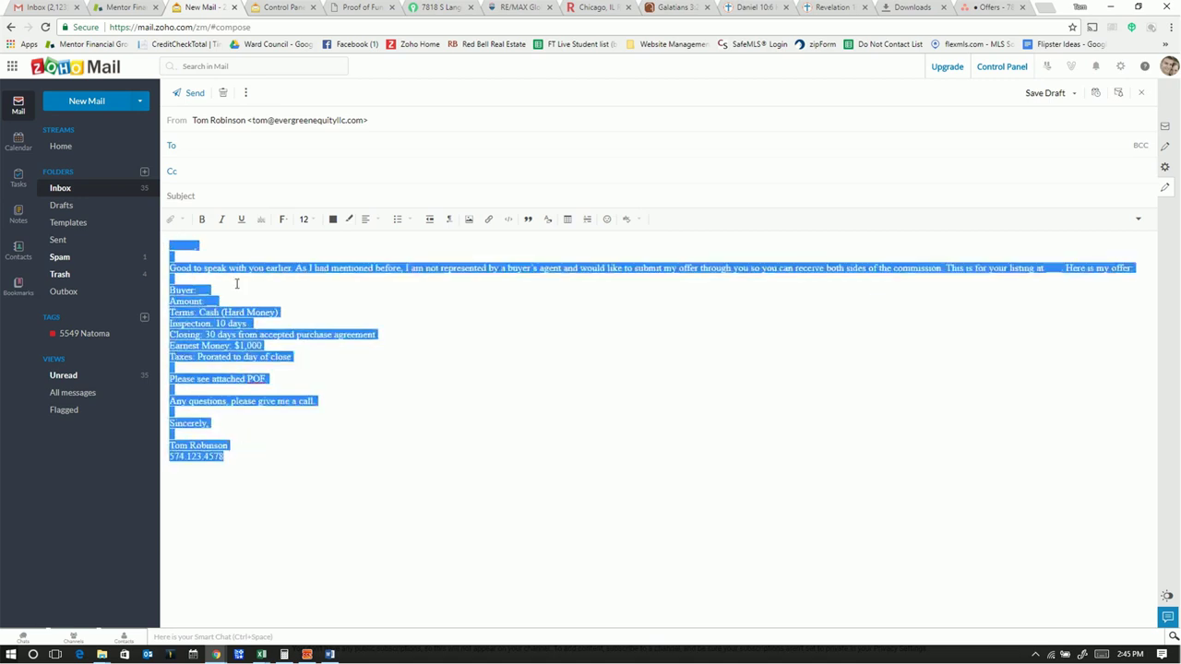
pyautogui.click(314, 416)
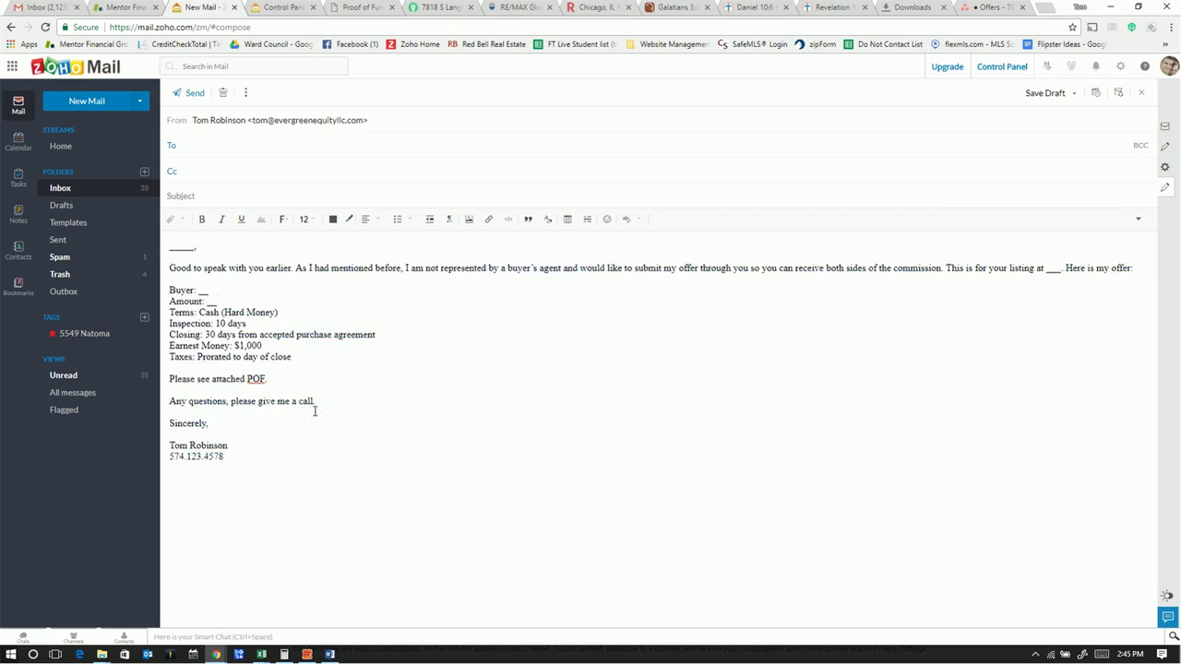